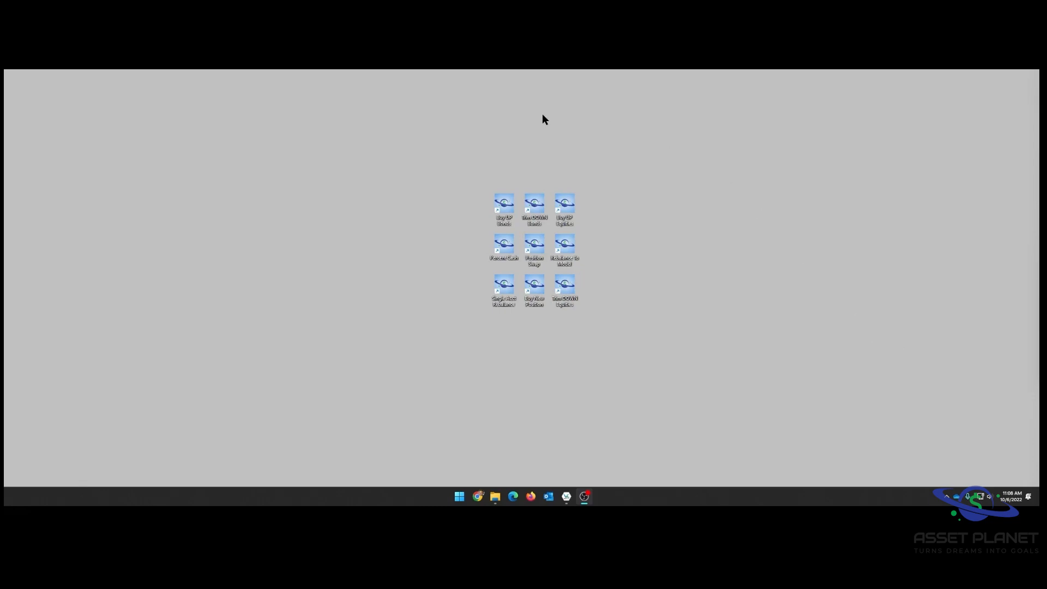
Open the Buy UP Bonds workbook and import the downloaded Schwab balances and positions from CSV
double_click(500, 213)
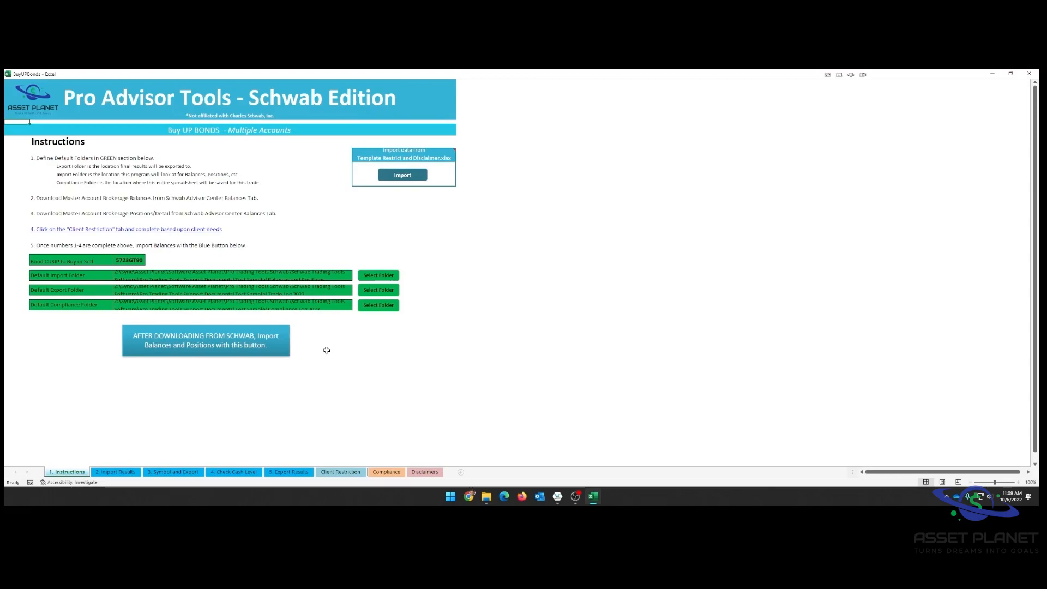
click(184, 343)
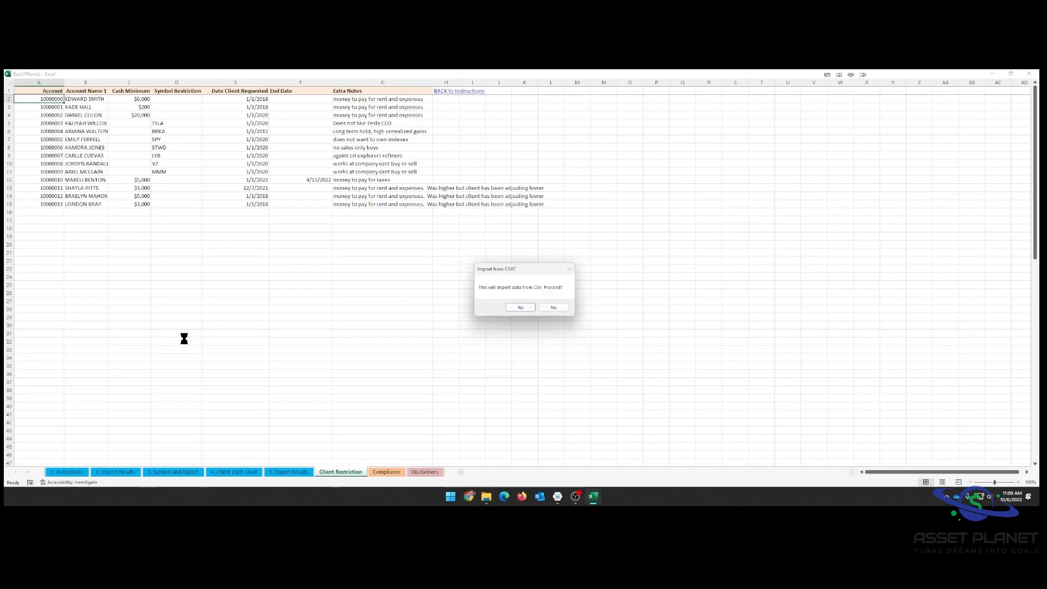
click(519, 307)
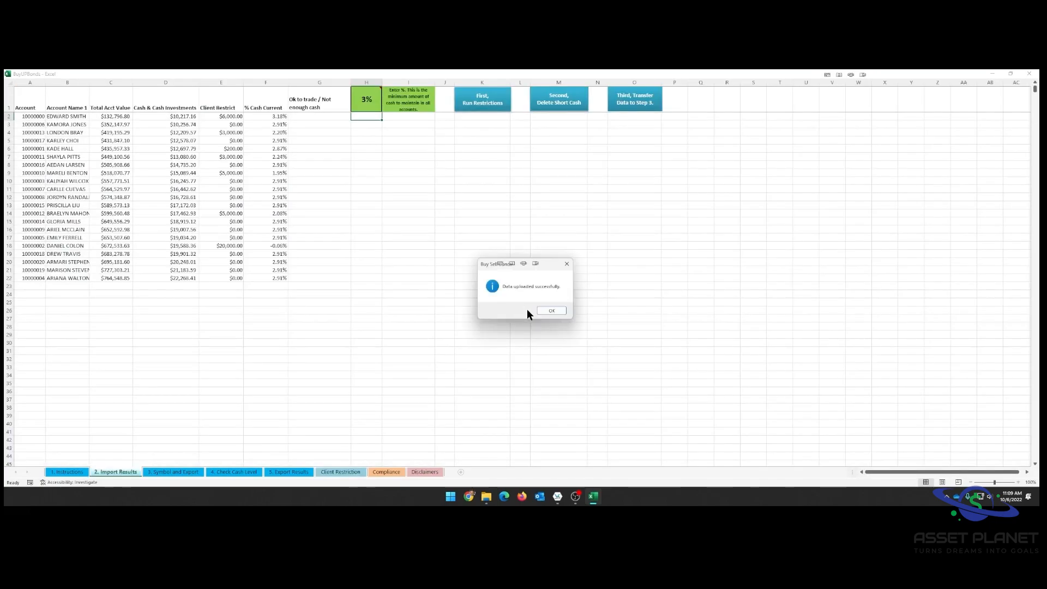
click(551, 311)
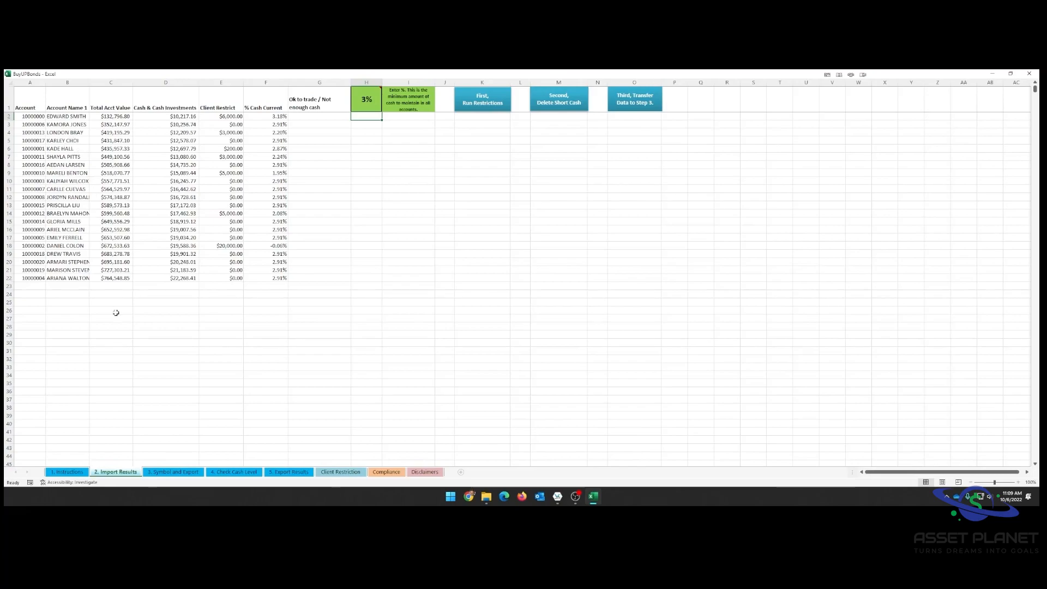
Set the minimum cash level for all accounts to 2% and run the restrictions on the import results
mouse_move(364, 108)
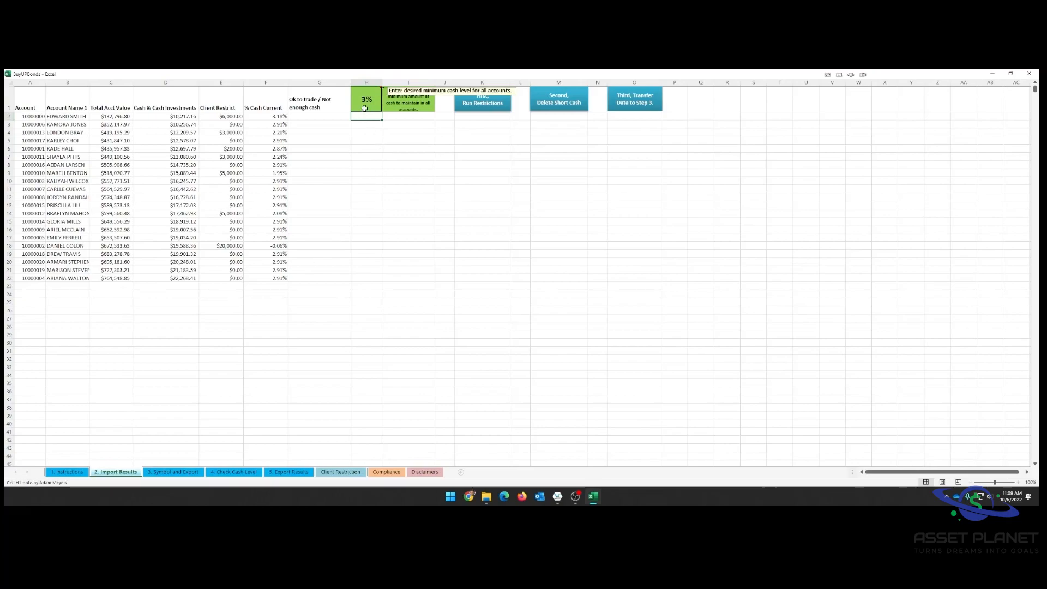
click(366, 107)
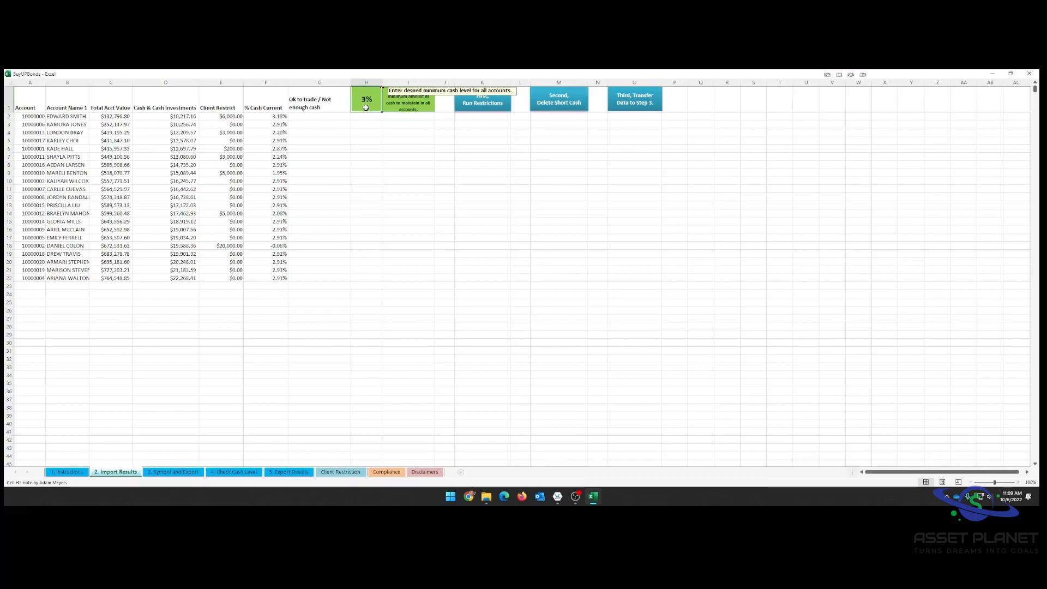
text(2)
key(Return)
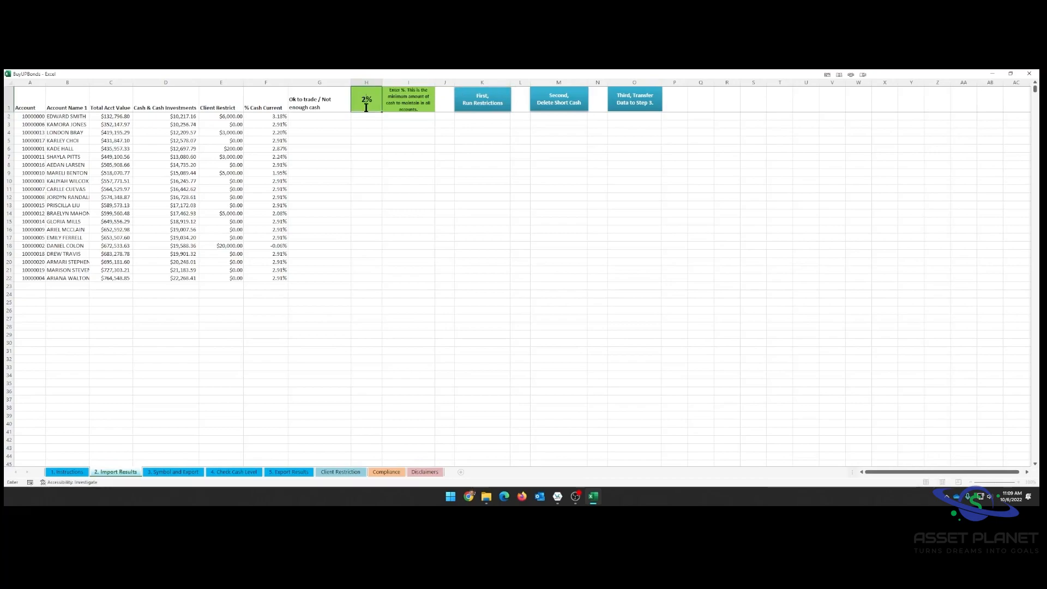
click(478, 107)
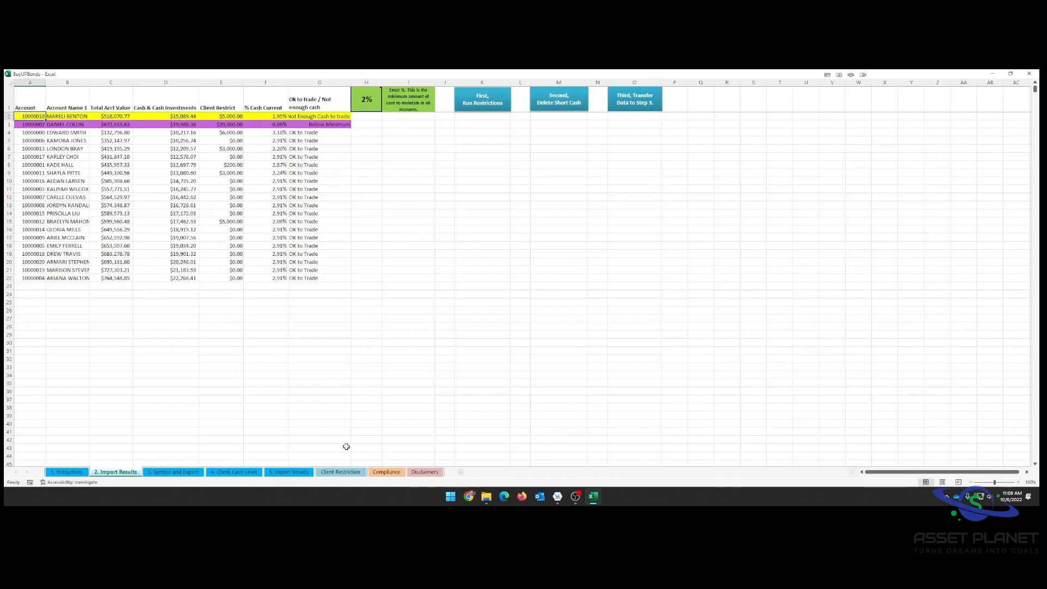
Review the cash minimums on the Client Restriction sheet and run Delete Short Cash on the import results
click(341, 472)
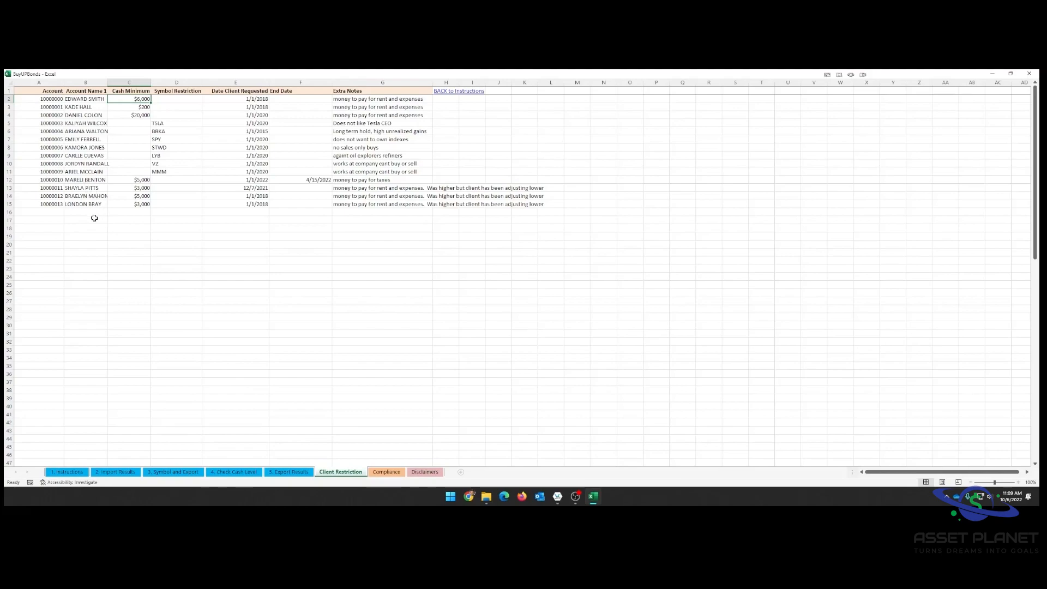
click(129, 472)
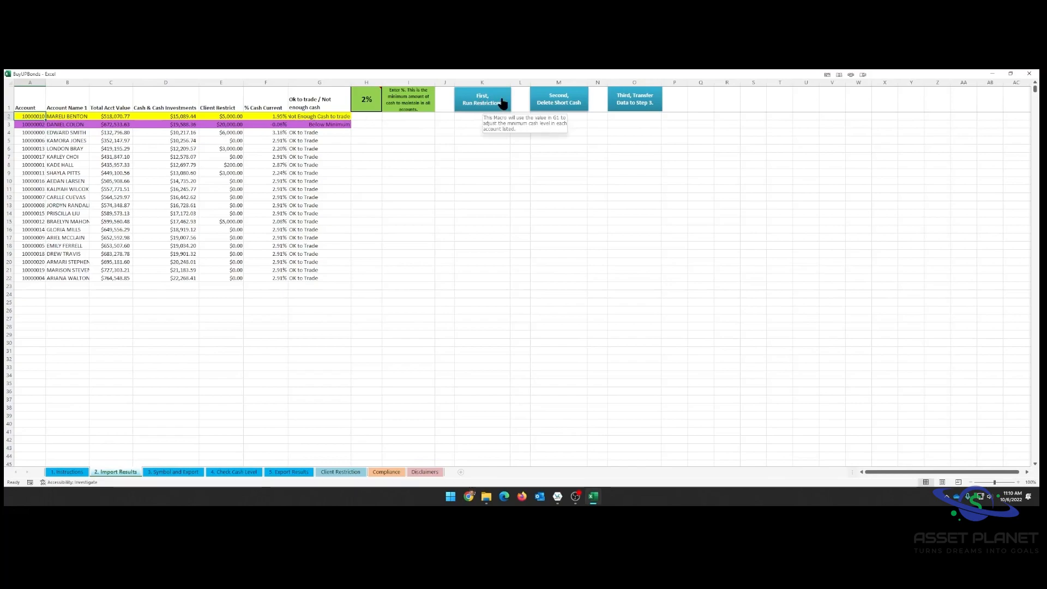
click(557, 102)
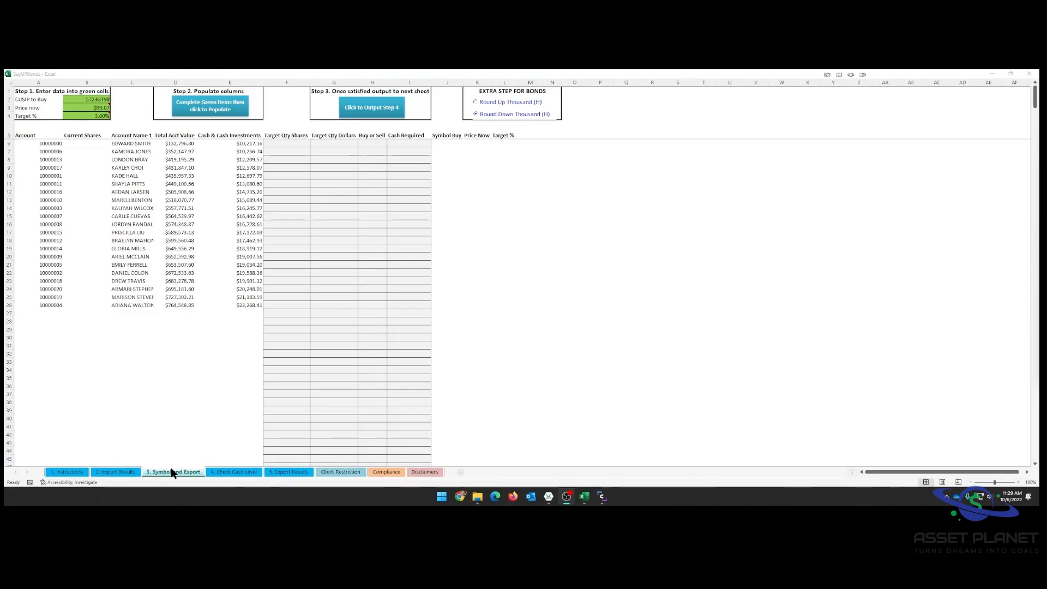
Set the bond's current price to 99.35 on the Symbol and Export sheet and populate the target columns
click(74, 109)
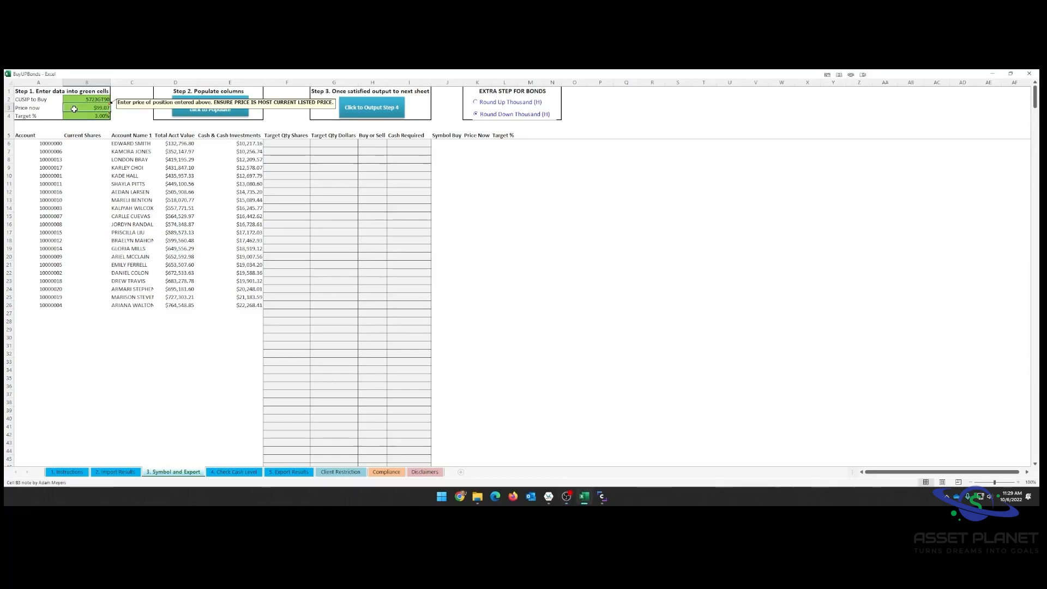
text(99)
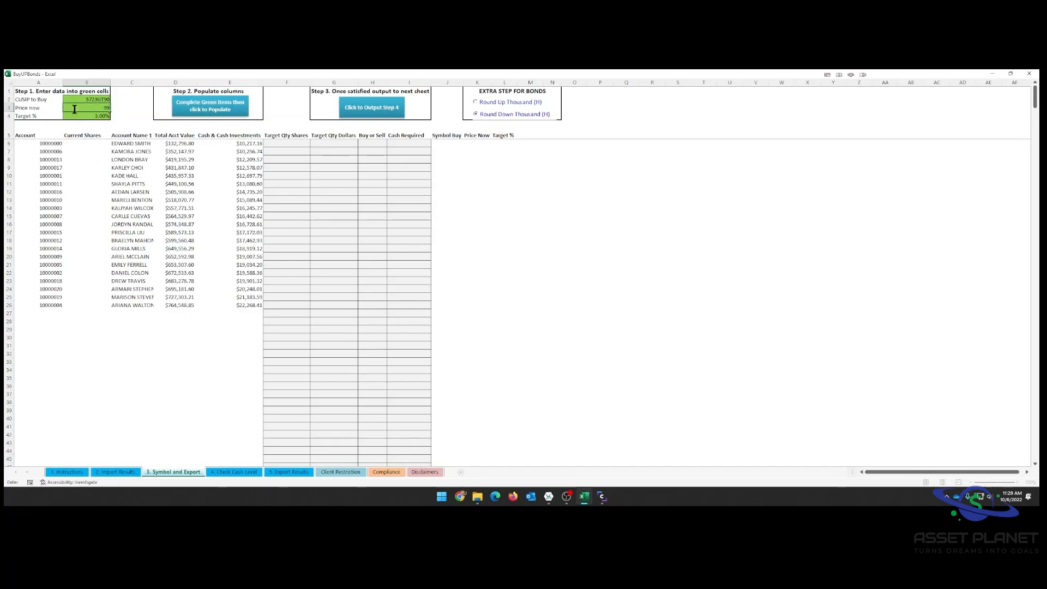
text(.35)
click(76, 117)
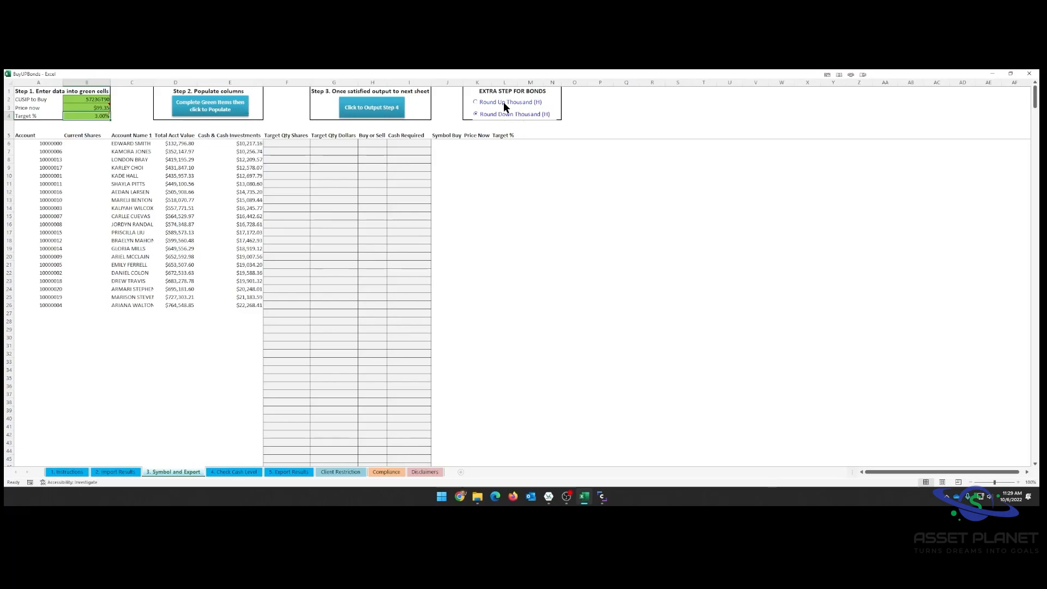
click(217, 106)
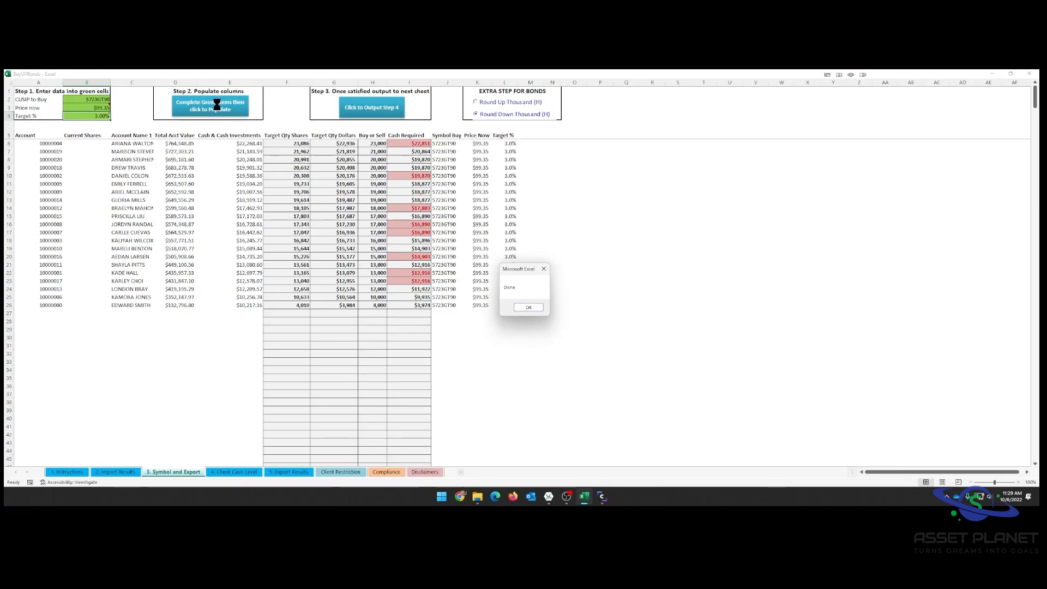
click(527, 308)
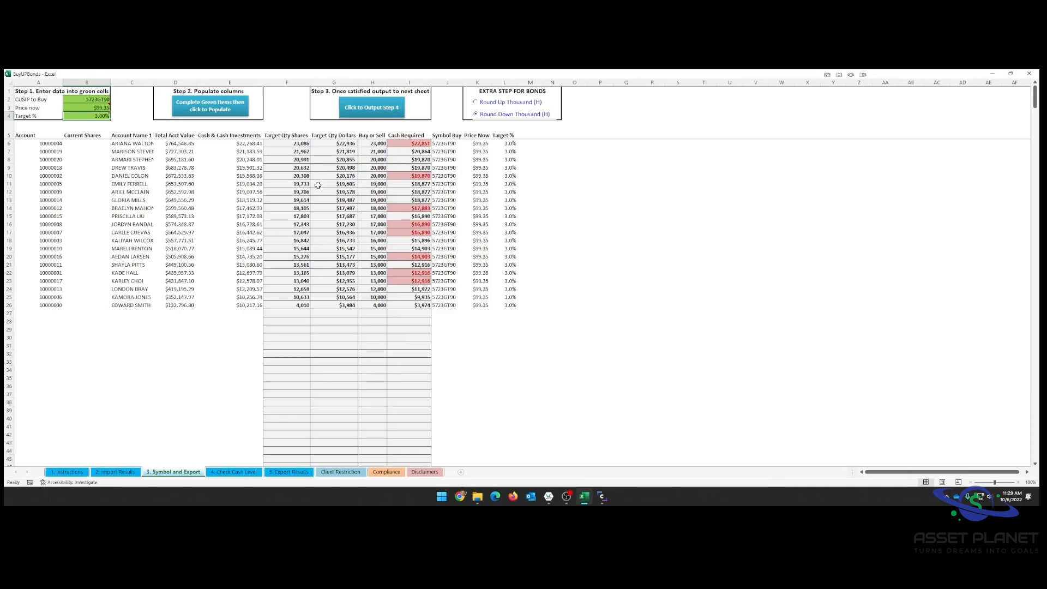
Try rounding the bond quantities up to the thousand and repopulate the target columns
click(476, 102)
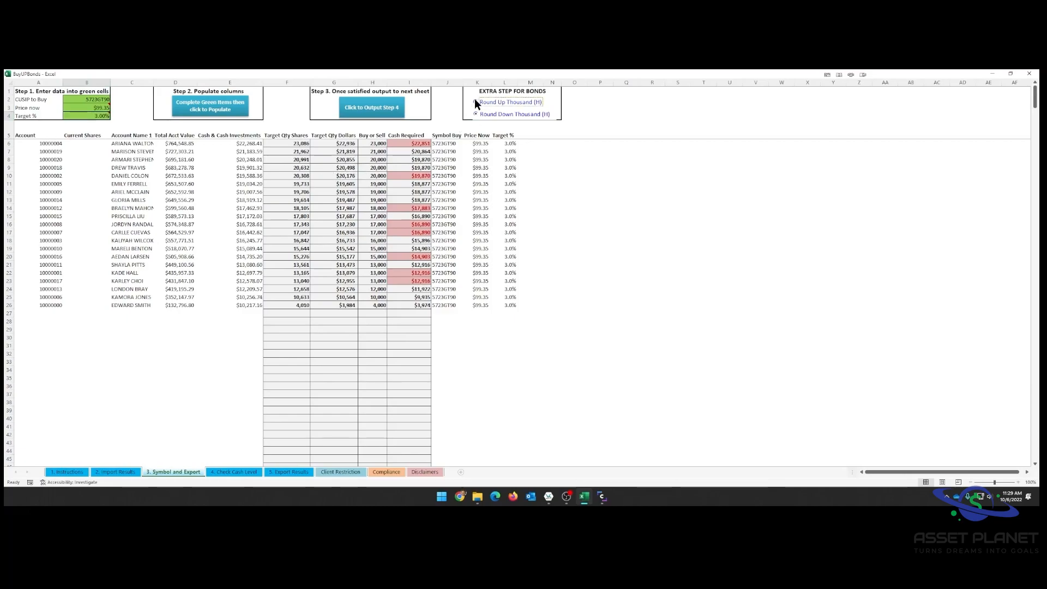
click(230, 105)
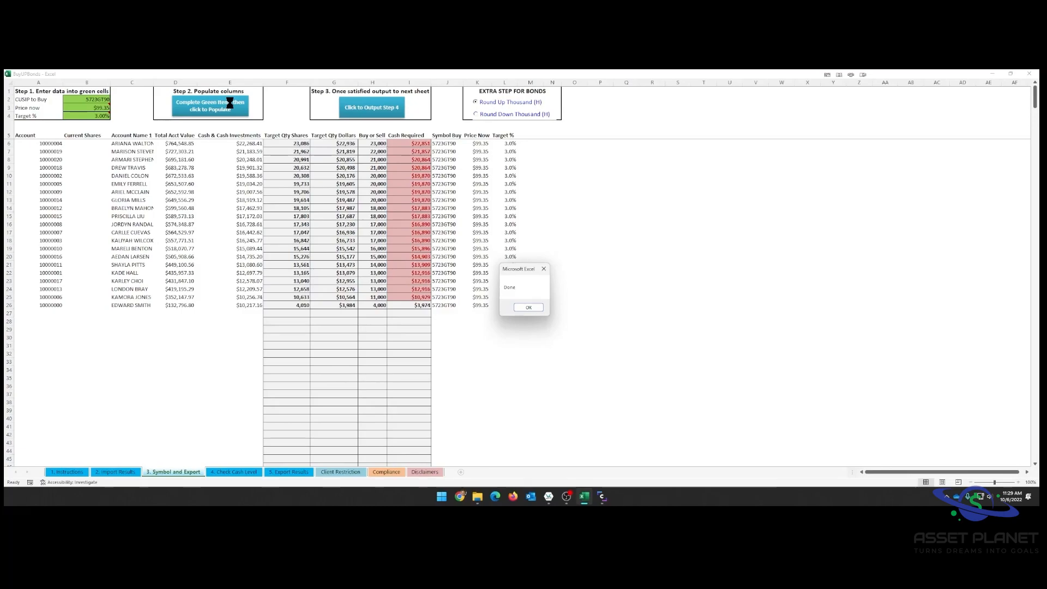
click(530, 307)
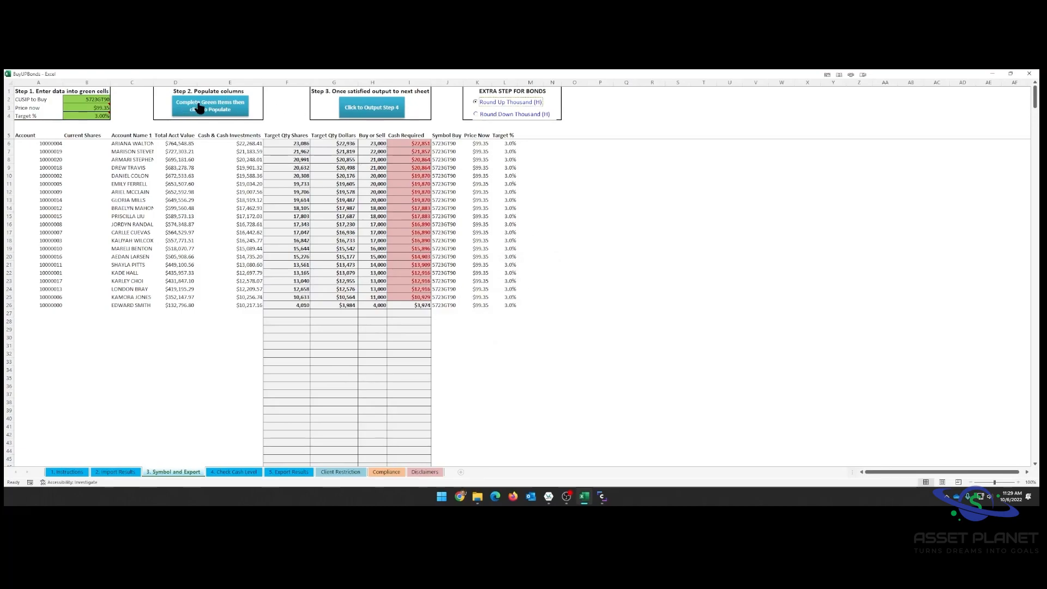
Switch the bond rounding to Round Down Thousand and repopulate the target columns
click(477, 115)
click(217, 108)
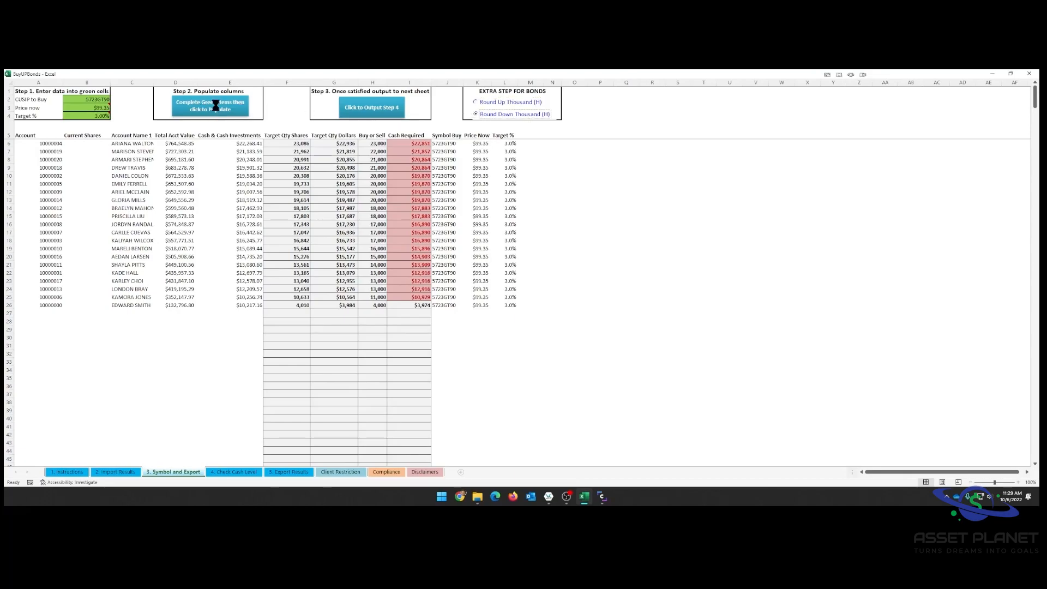
click(517, 307)
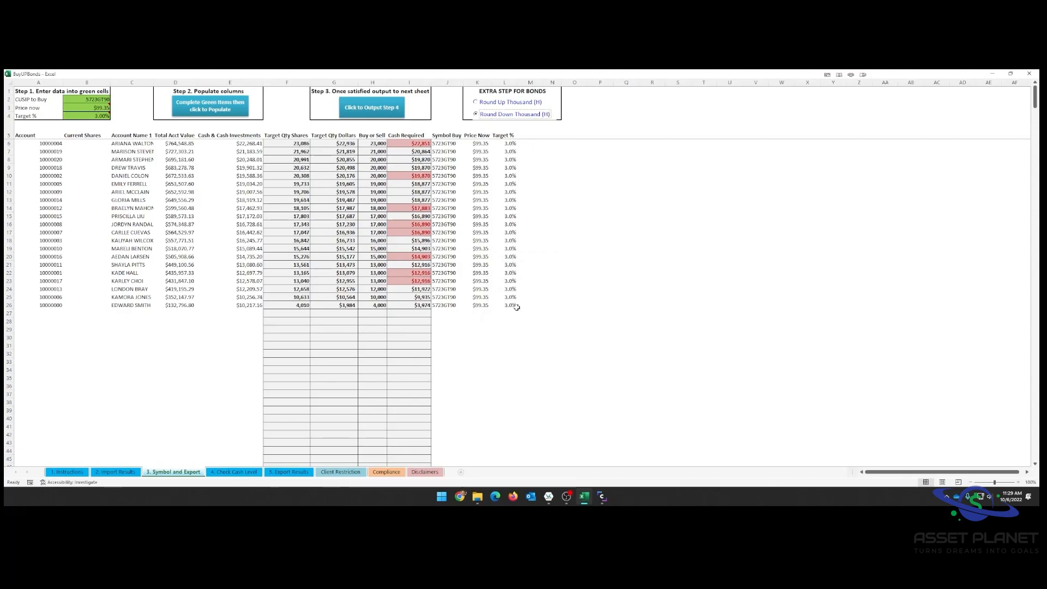
Output the populated trades to the Check Cash Level sheet and remove accounts with a cash level below $500
click(381, 109)
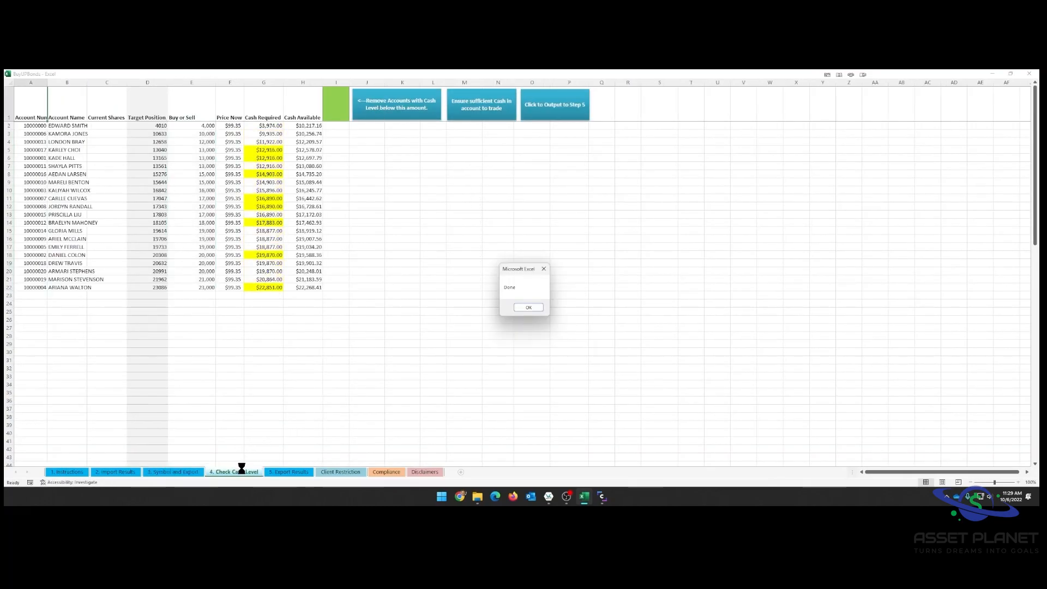
click(528, 307)
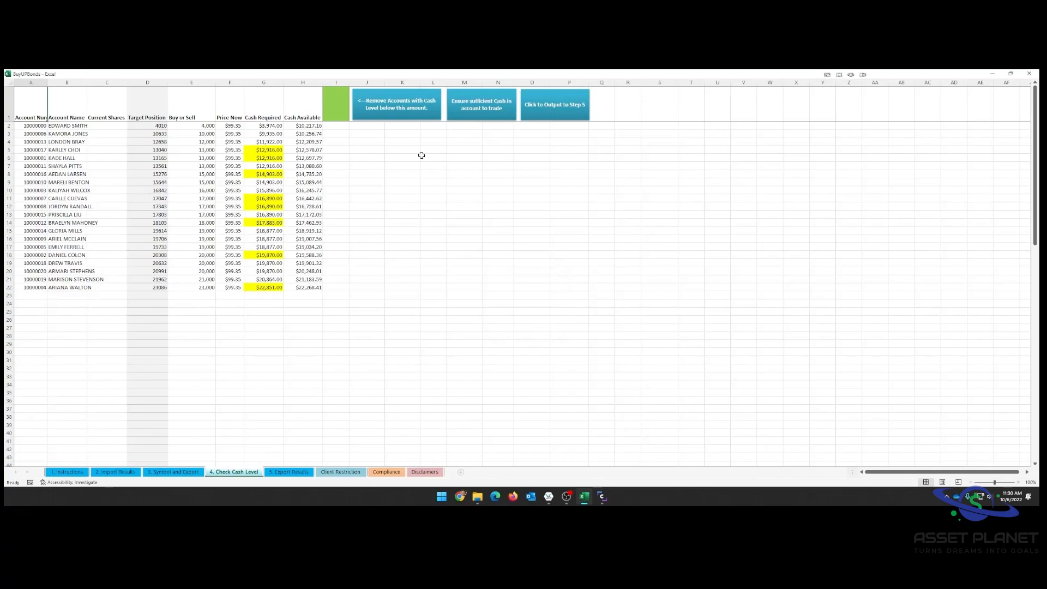
click(332, 102)
text(500)
click(391, 108)
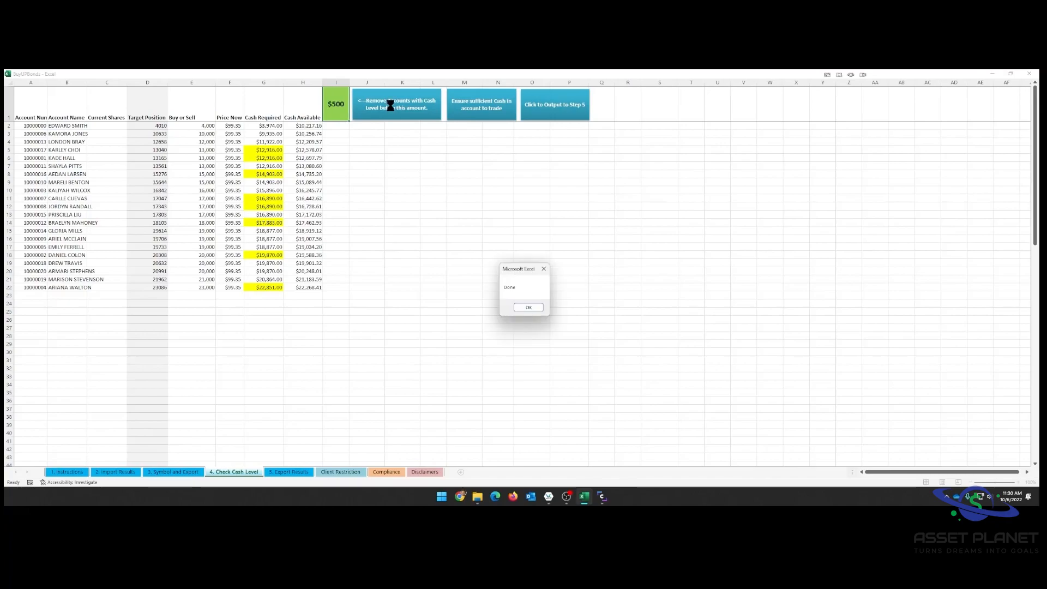
click(528, 308)
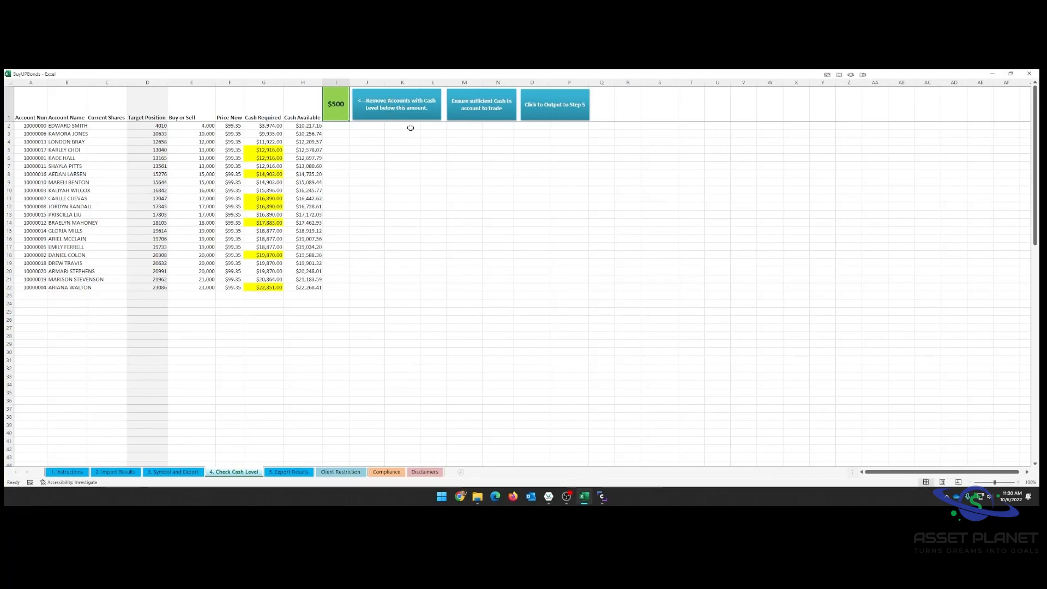
Raise the cash level threshold to $1,000 and rerun the removal of accounts below it
text(1000)
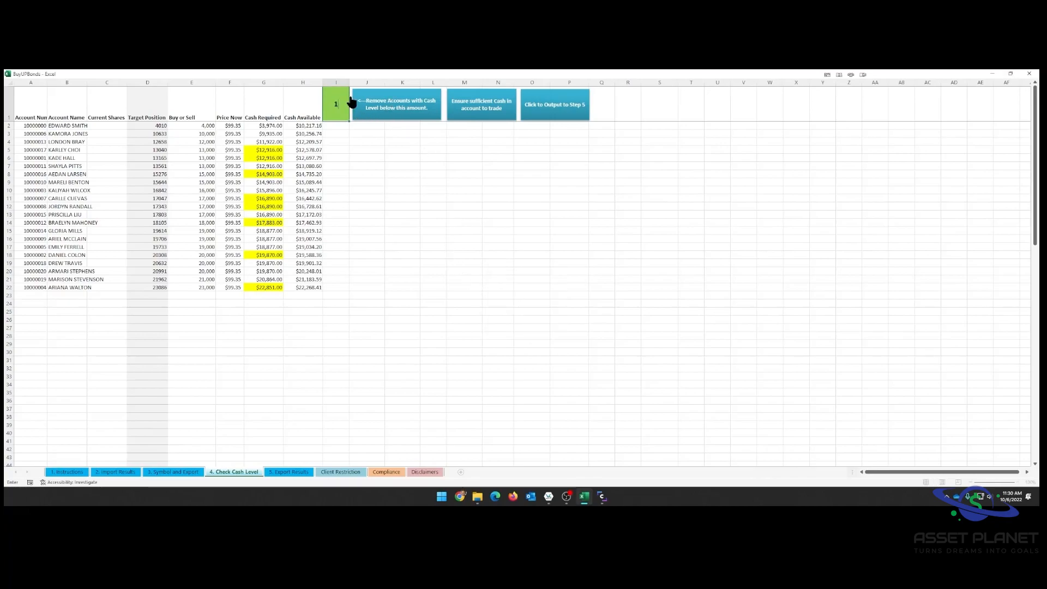
click(402, 103)
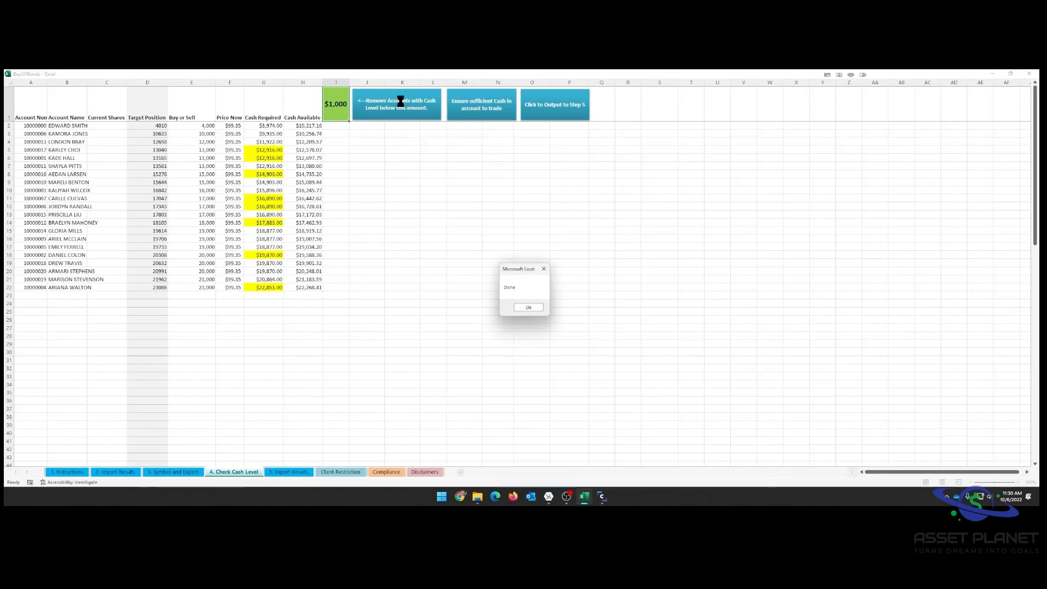
click(523, 307)
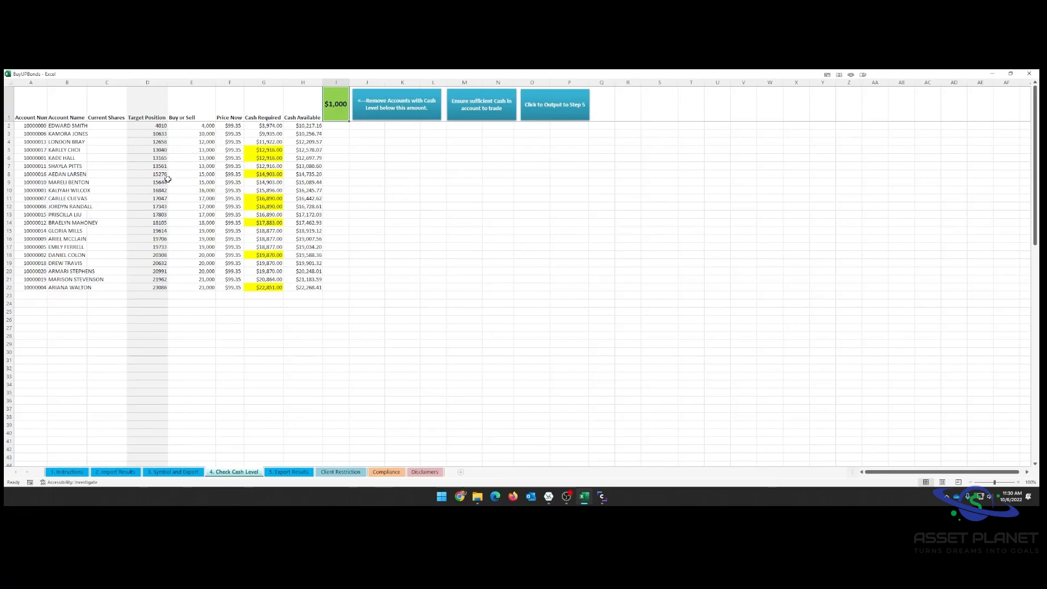
Reduce the Buy or Sell quantities in cells E5 and E6 to 11,000 each
click(180, 147)
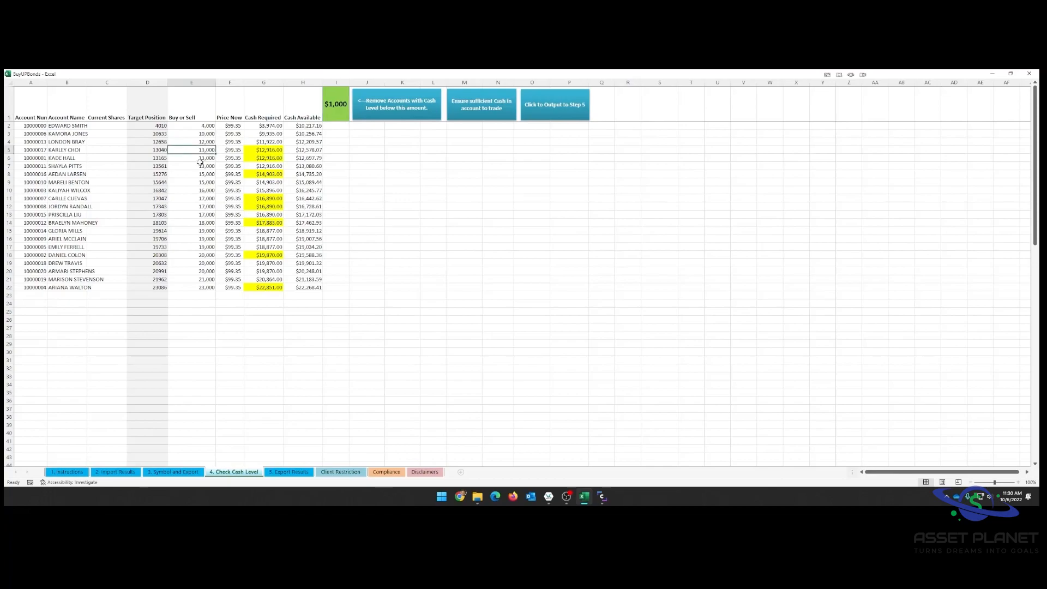
text(11)
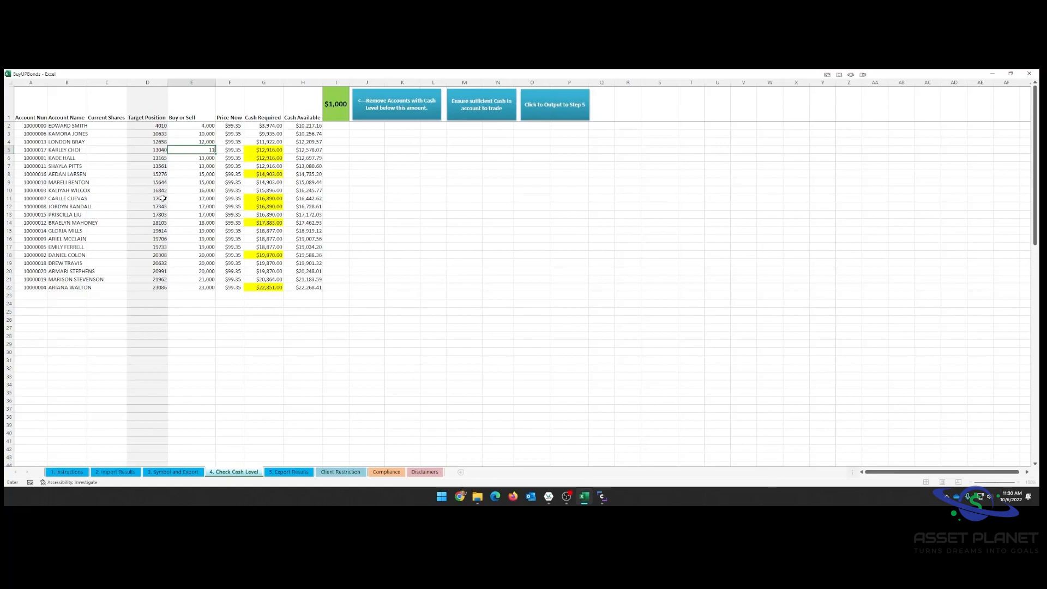
text(1000)
key(Return)
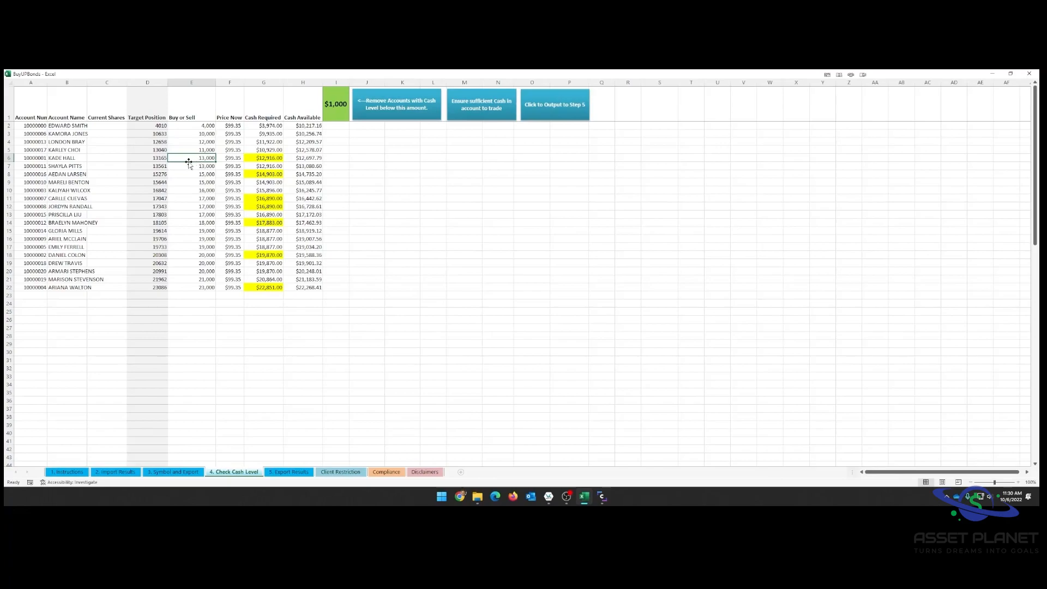
text(00)
key(Return)
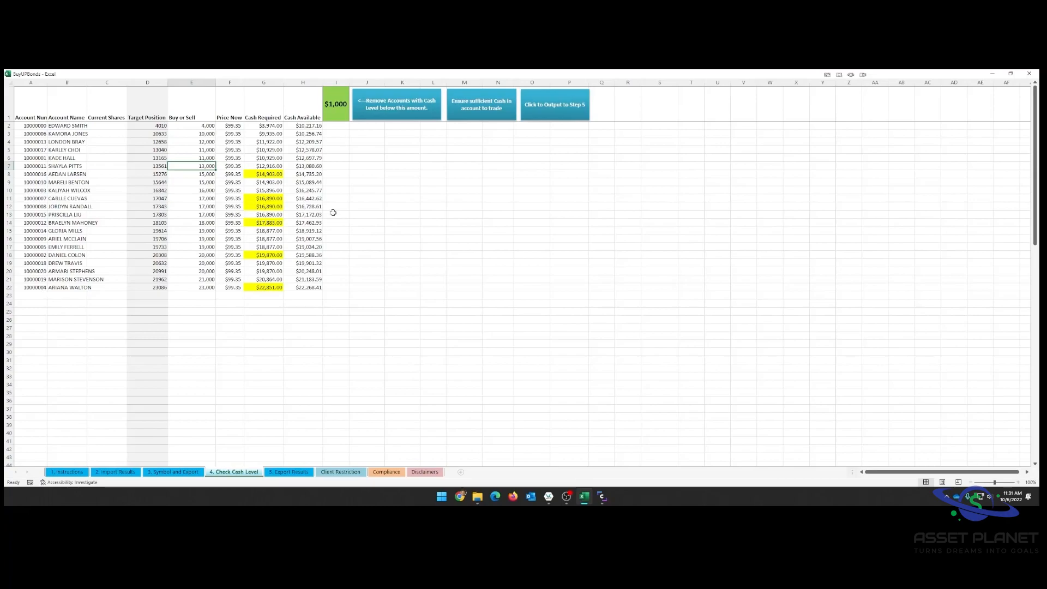
Run the sufficient cash check on the accounts and output the trades to the Step 5 Export Results sheet
click(483, 111)
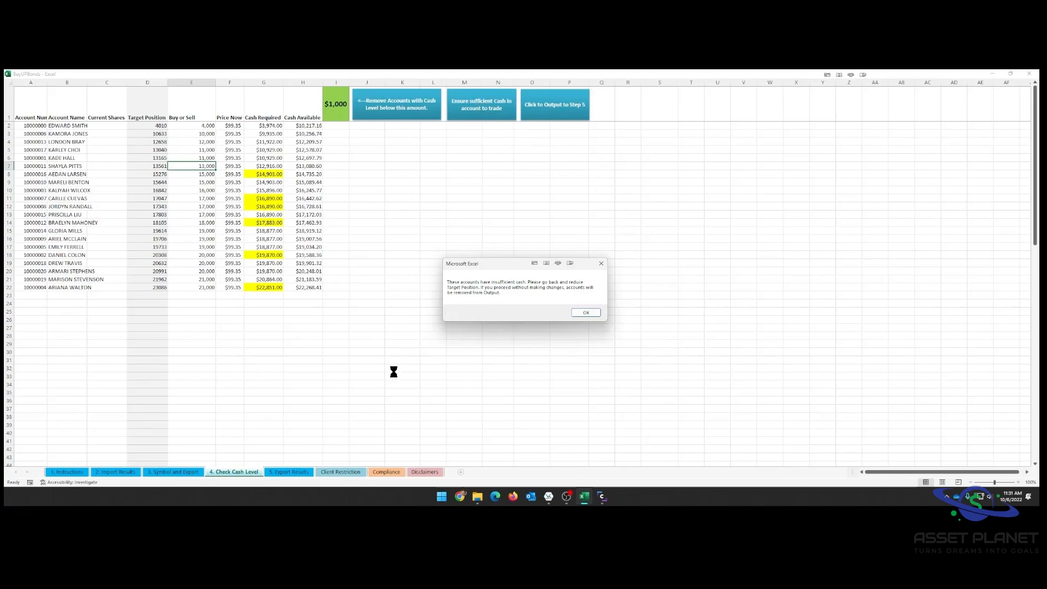
click(586, 312)
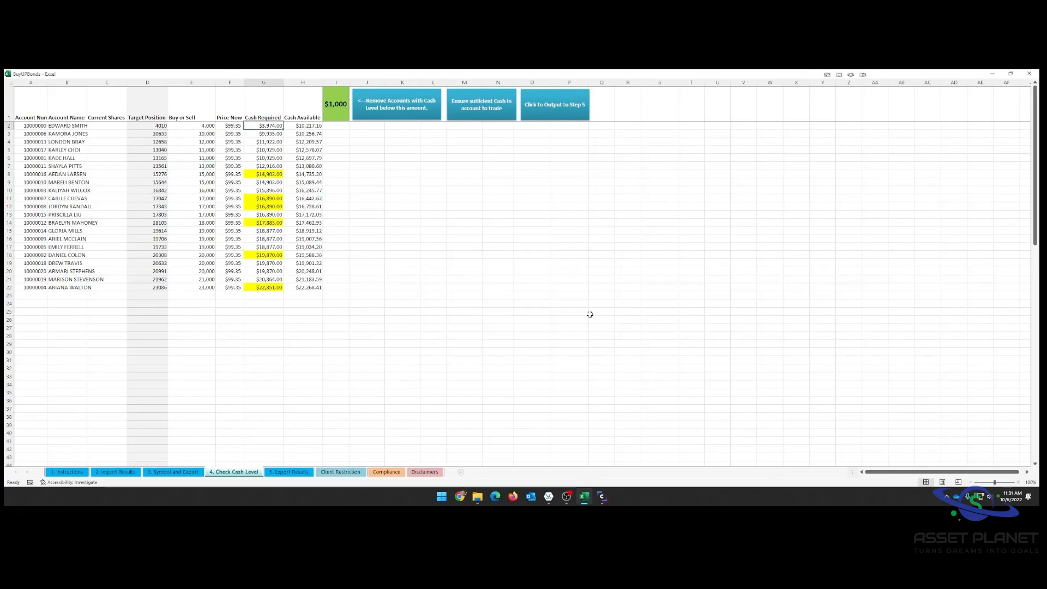
click(542, 107)
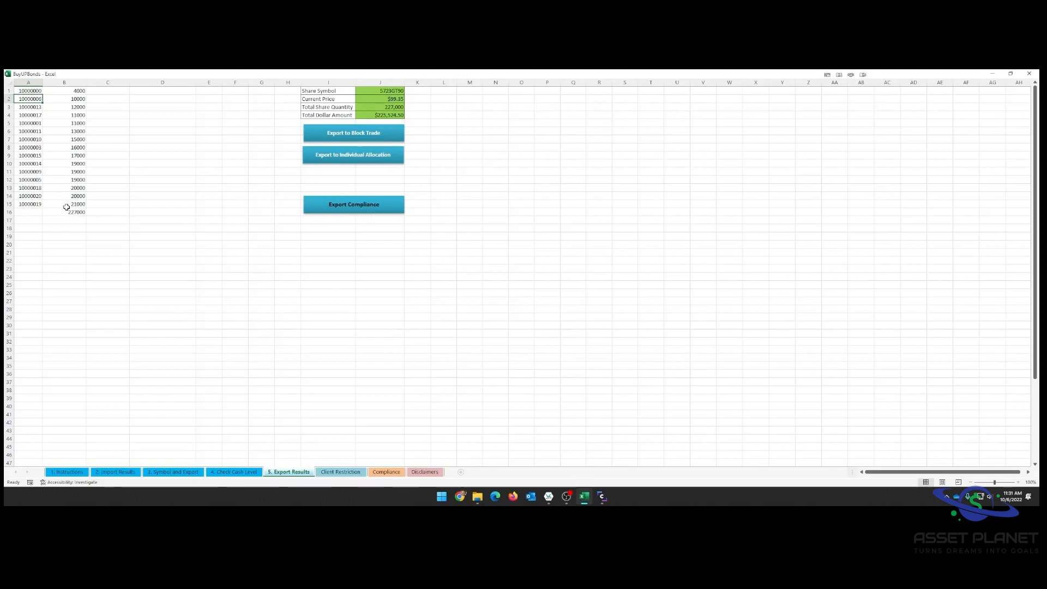